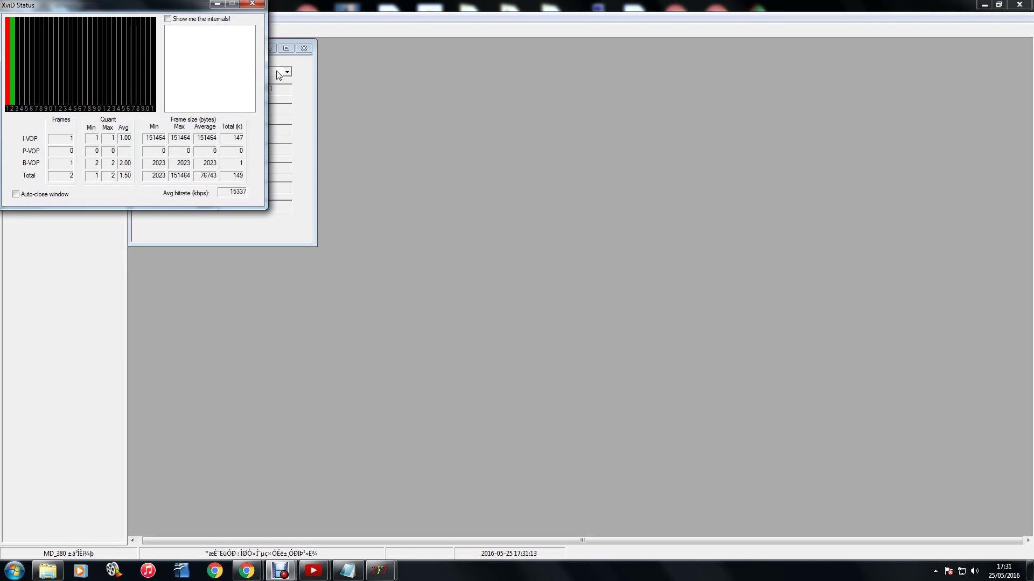
# Step: Minimize the XviD Status window and switch the programming software's interface language to English
pyautogui.click(218, 5)
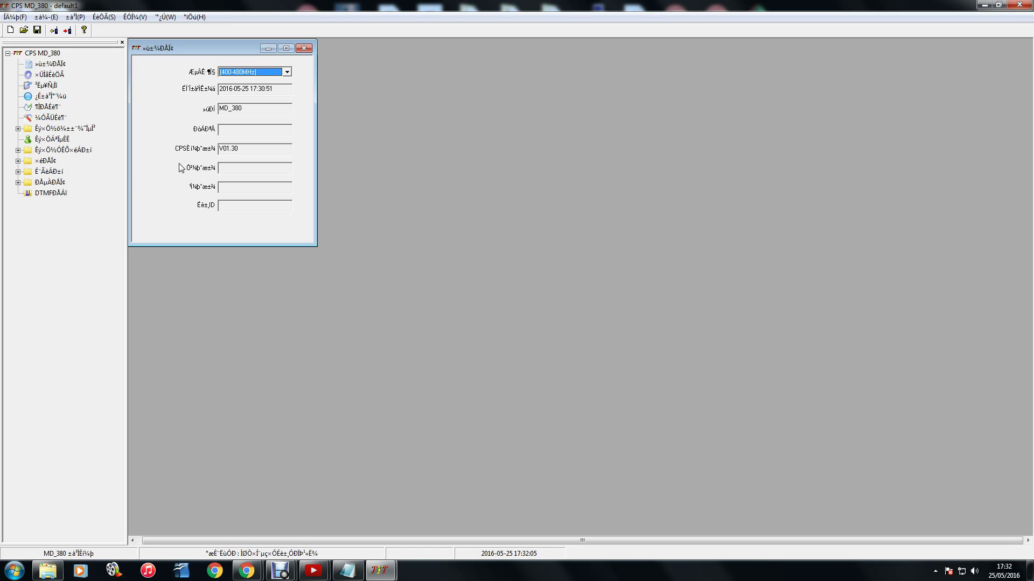
pyautogui.click(101, 18)
pyautogui.click(123, 42)
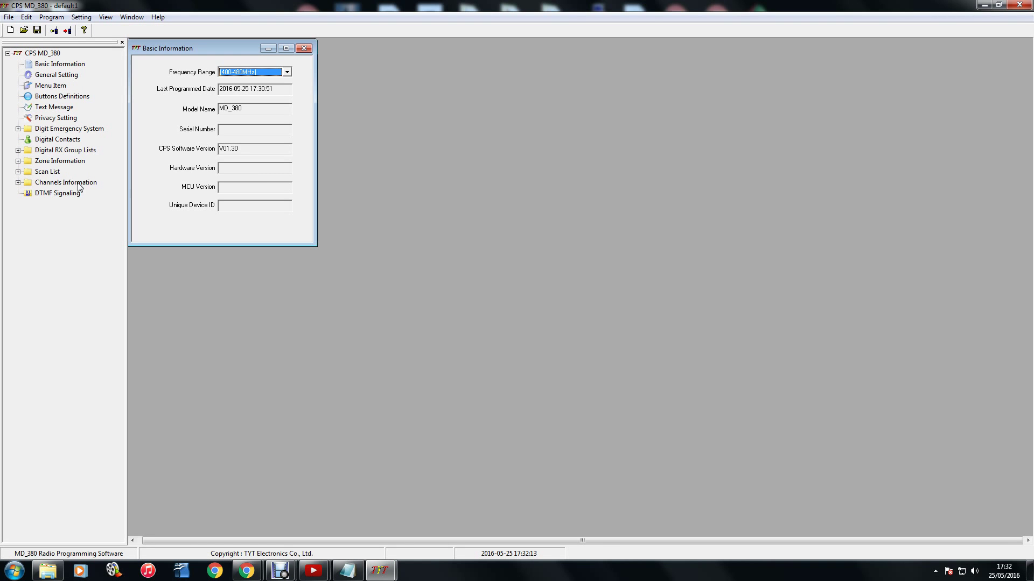
# Step: Show the General Setting page and expand the channel list of the default configuration
pyautogui.doubleClick(70, 78)
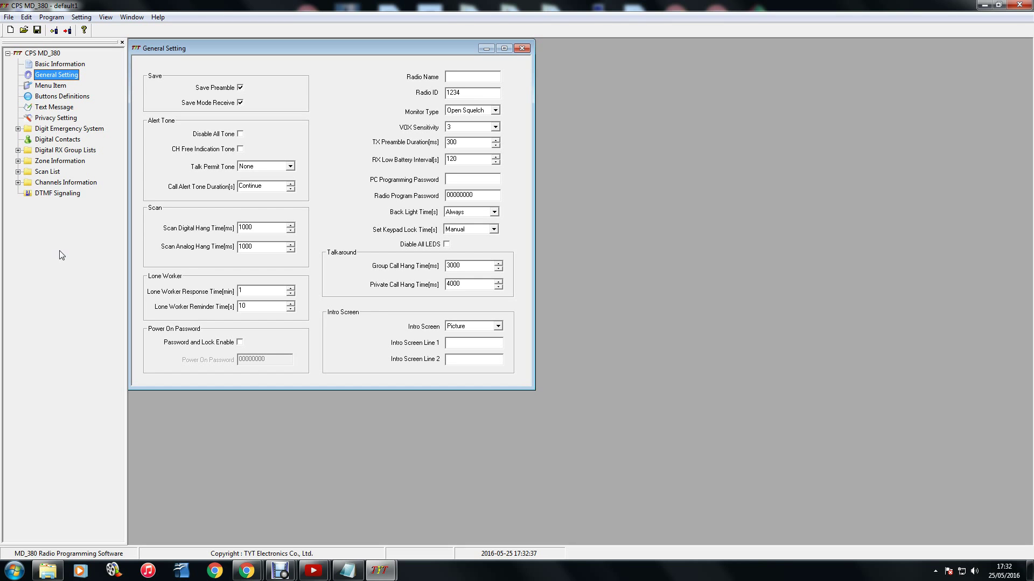
pyautogui.click(18, 183)
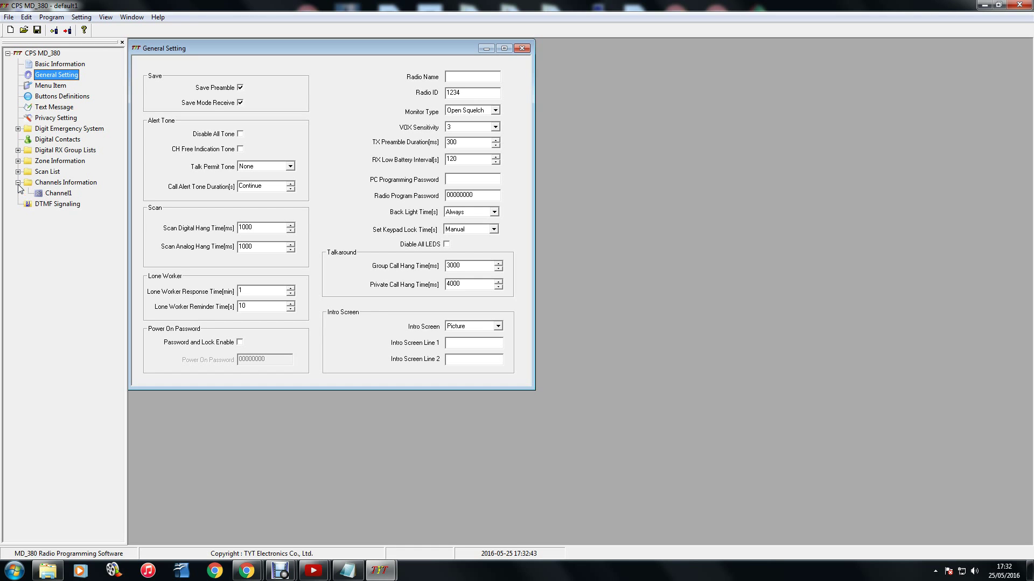
# Step: Open the radio data file brand.rdt from the Desktop
pyautogui.click(10, 20)
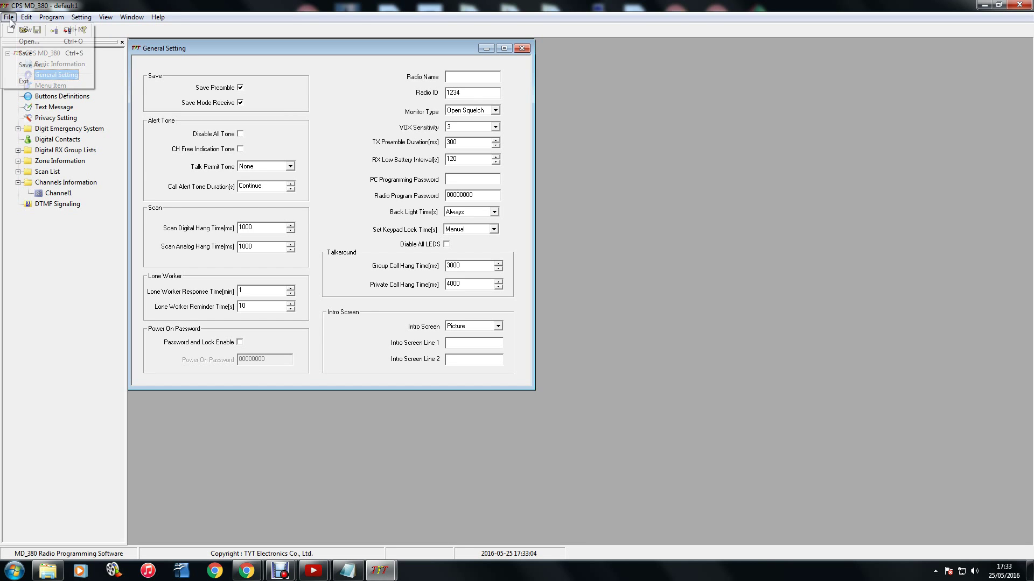
pyautogui.click(28, 43)
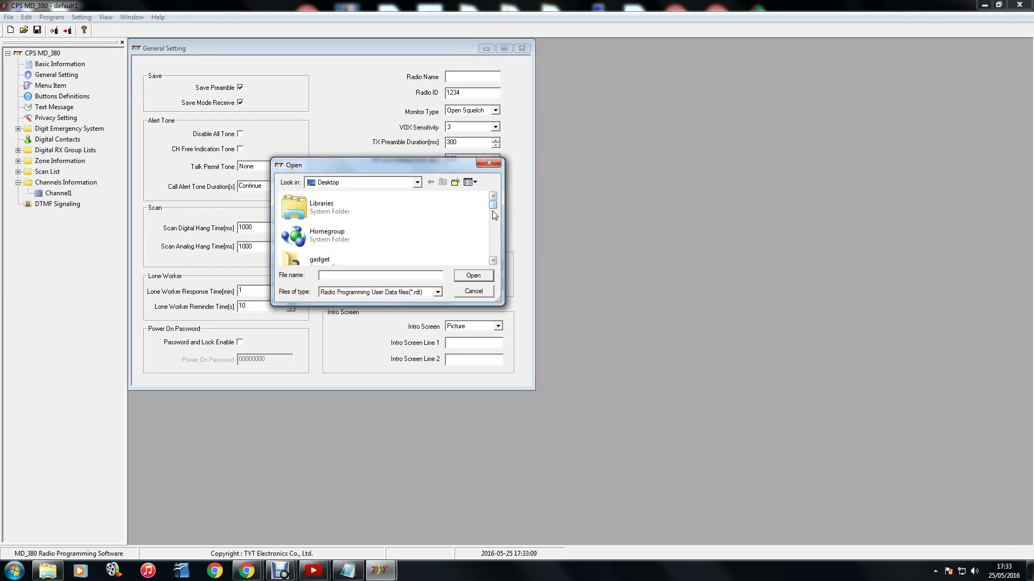
pyautogui.moveTo(493, 205); pyautogui.dragTo(492, 244)
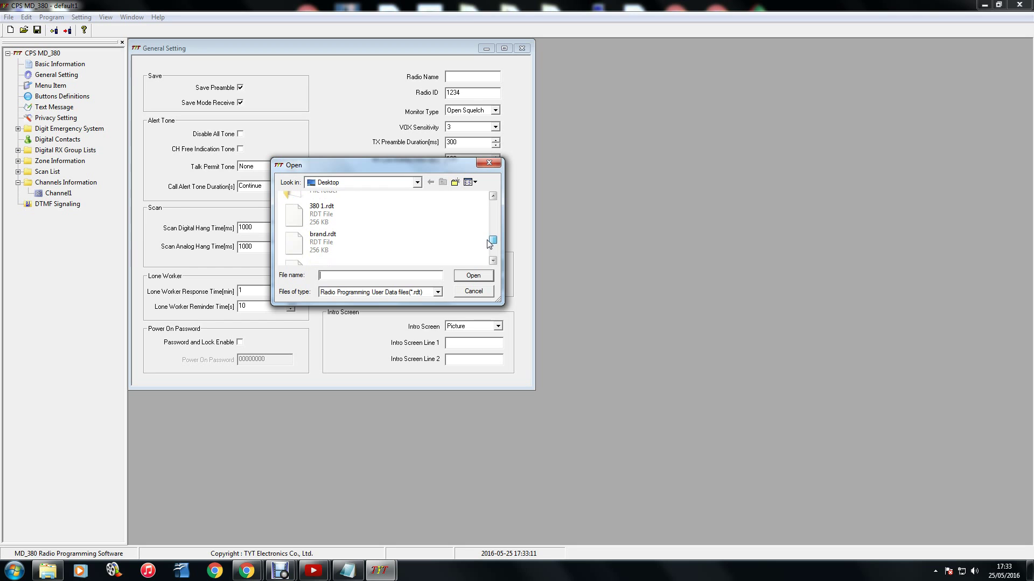
pyautogui.click(330, 251)
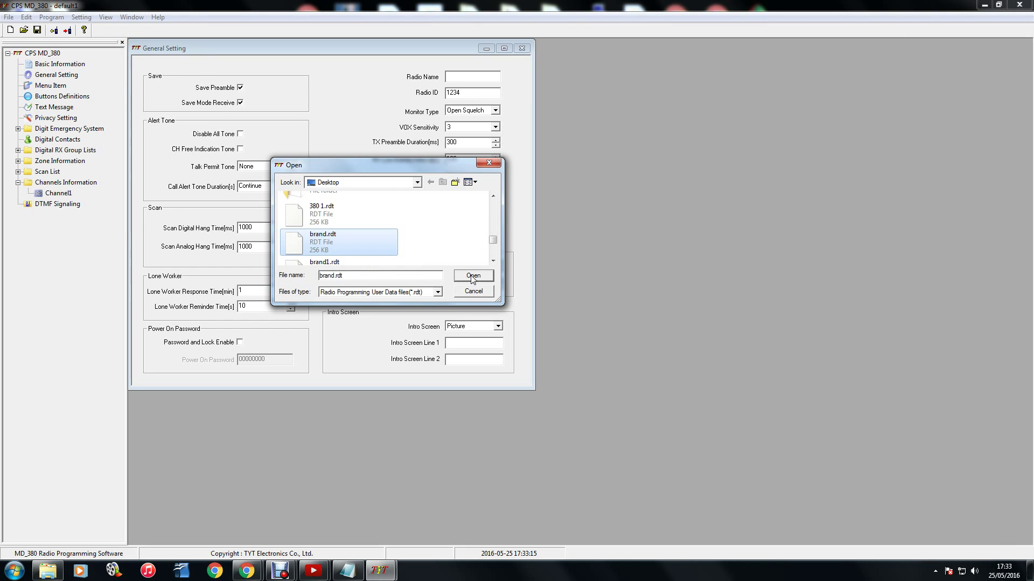
pyautogui.click(472, 277)
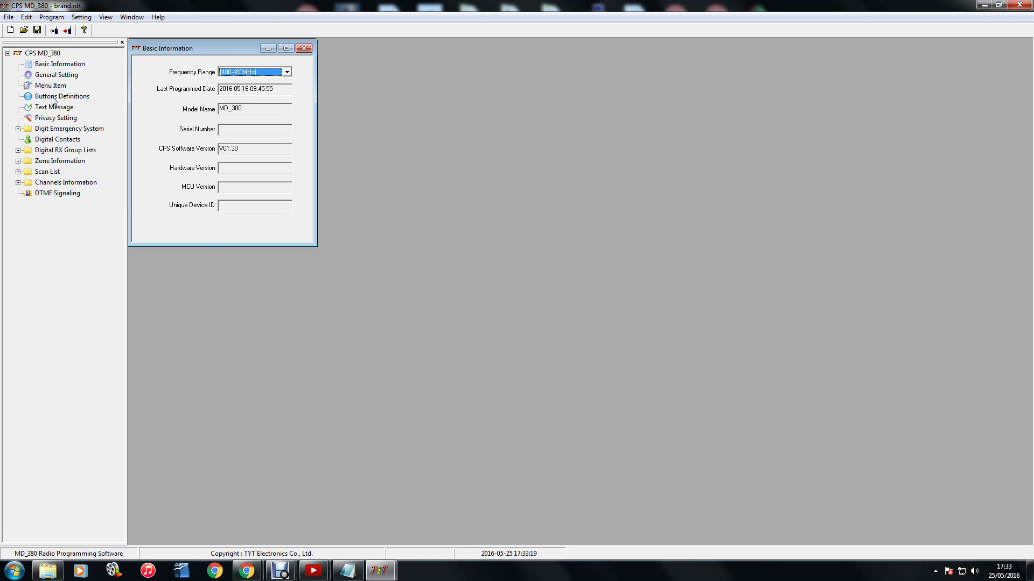
# Step: Show the General Setting page, and rename the DV-Node-1 channel to bluestack, closing its channel window
pyautogui.click(57, 77)
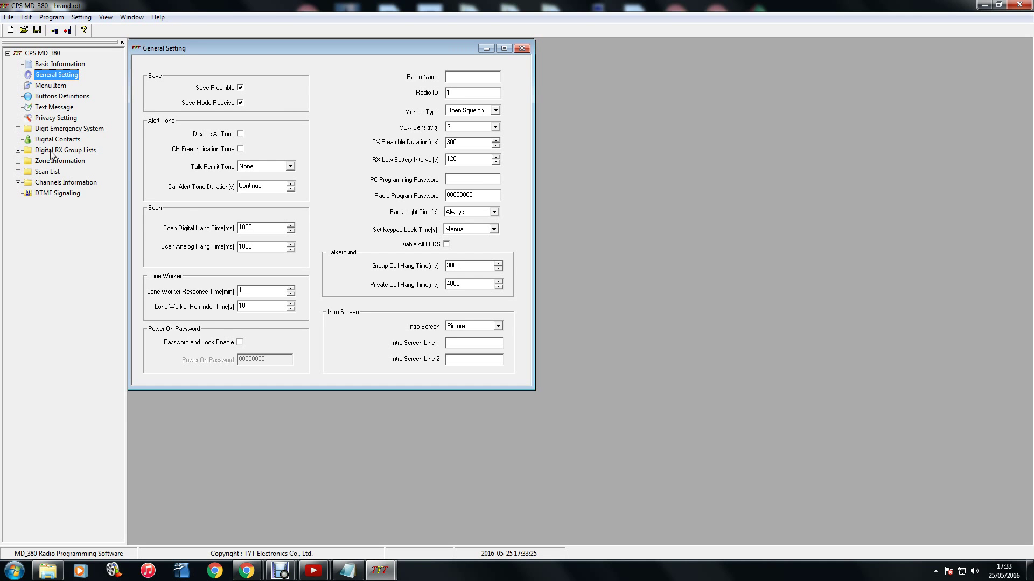
pyautogui.click(18, 183)
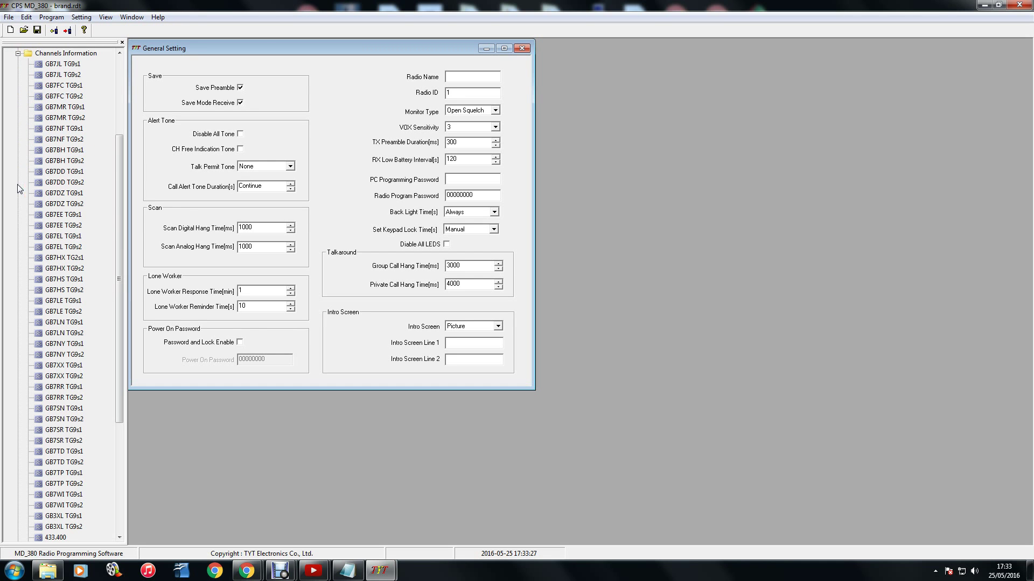
pyautogui.moveTo(117, 202); pyautogui.dragTo(122, 332)
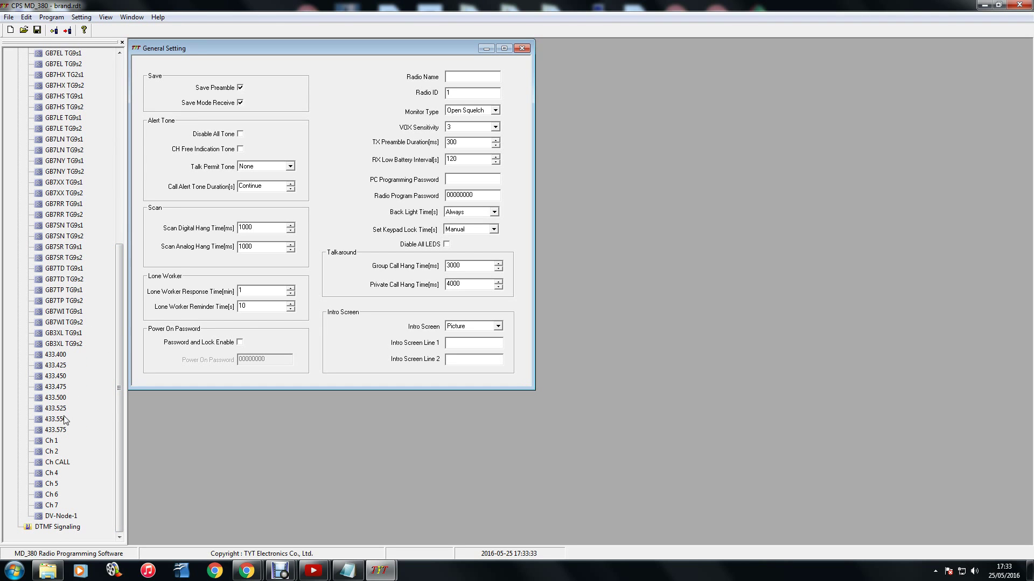
pyautogui.doubleClick(68, 515)
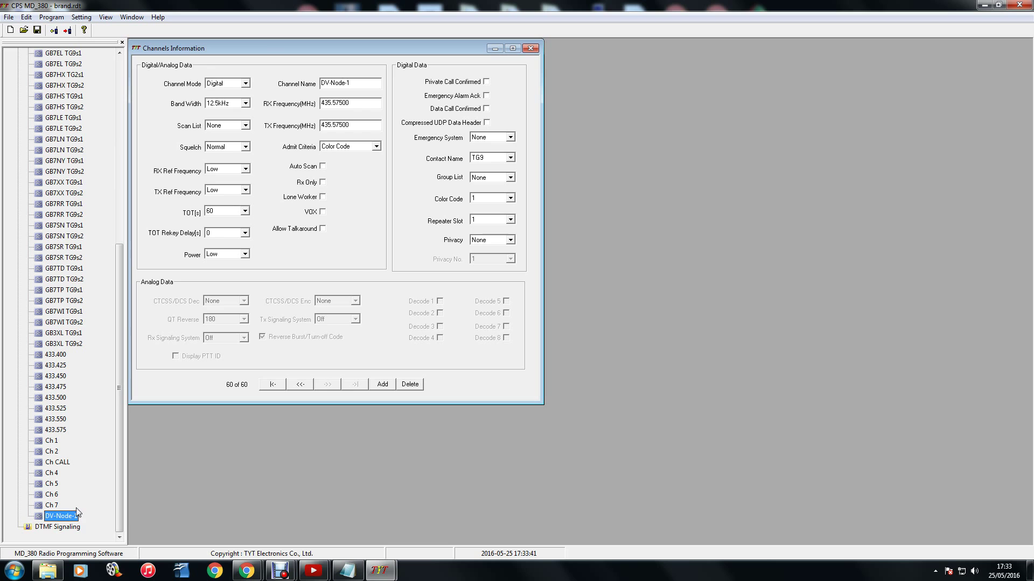
pyautogui.click(363, 82)
pyautogui.press('BackSpace')
pyautogui.press('BackSpace')
pyautogui.press('BackSpace')
pyautogui.press('BackSpace')
pyautogui.press('BackSpace')
pyautogui.press('BackSpace')
pyautogui.press('BackSpace')
pyautogui.press('BackSpace')
pyautogui.press('BackSpace')
pyautogui.write('bluestack')
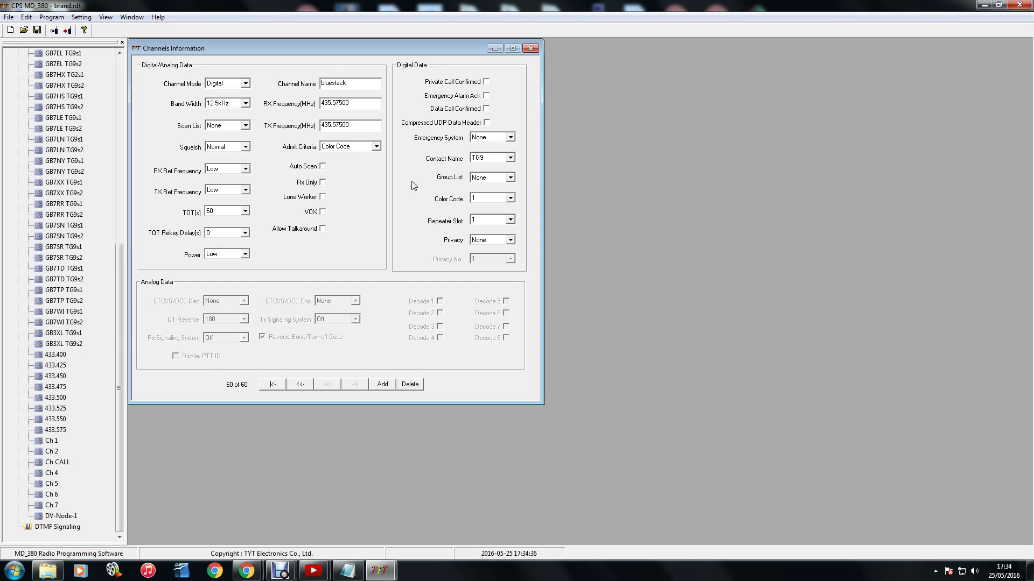
pyautogui.click(531, 49)
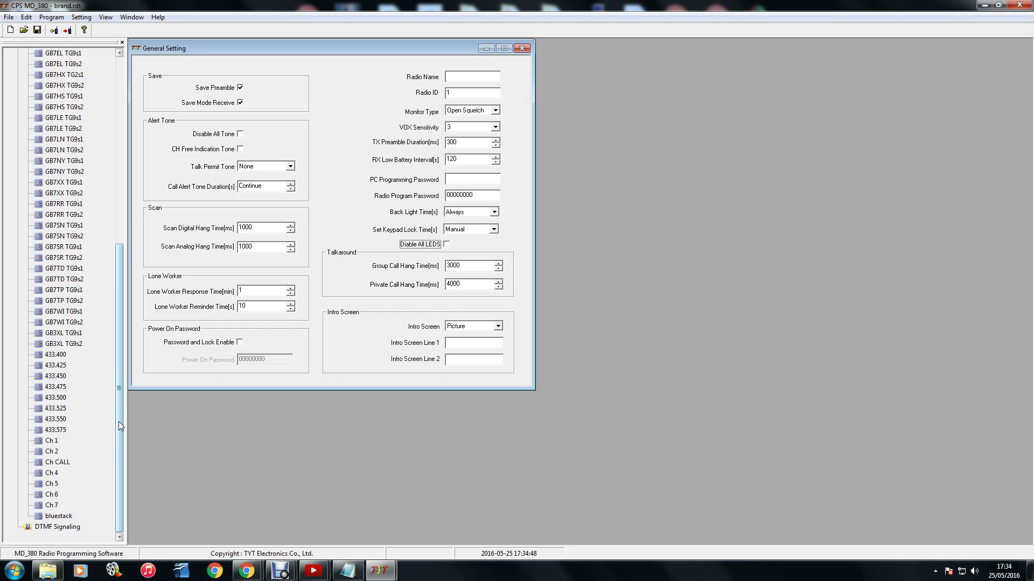
# Step: Collapse the channel list and add a new zone under Zone Information
pyautogui.moveTo(119, 421); pyautogui.dragTo(115, 194)
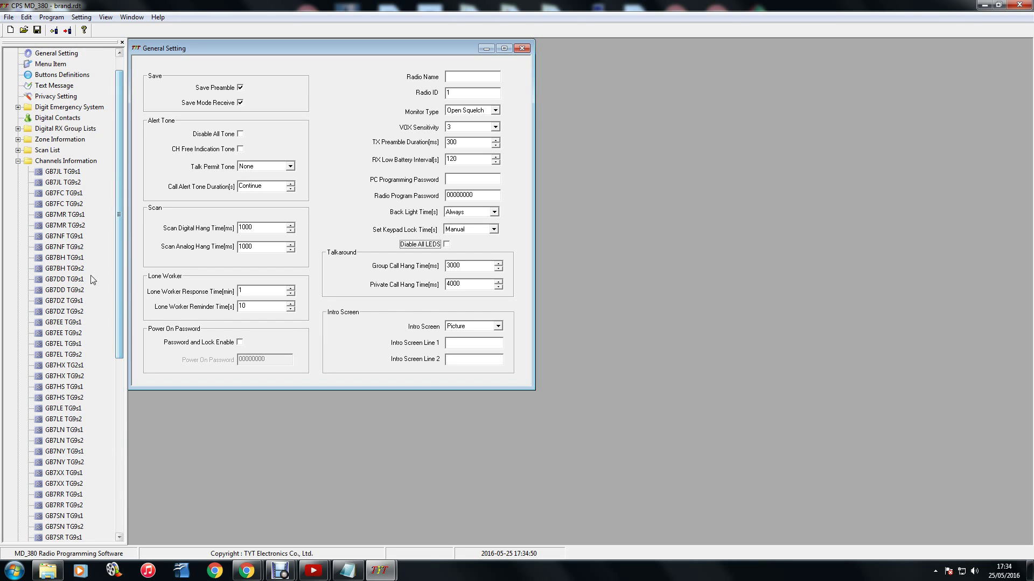
pyautogui.click(18, 161)
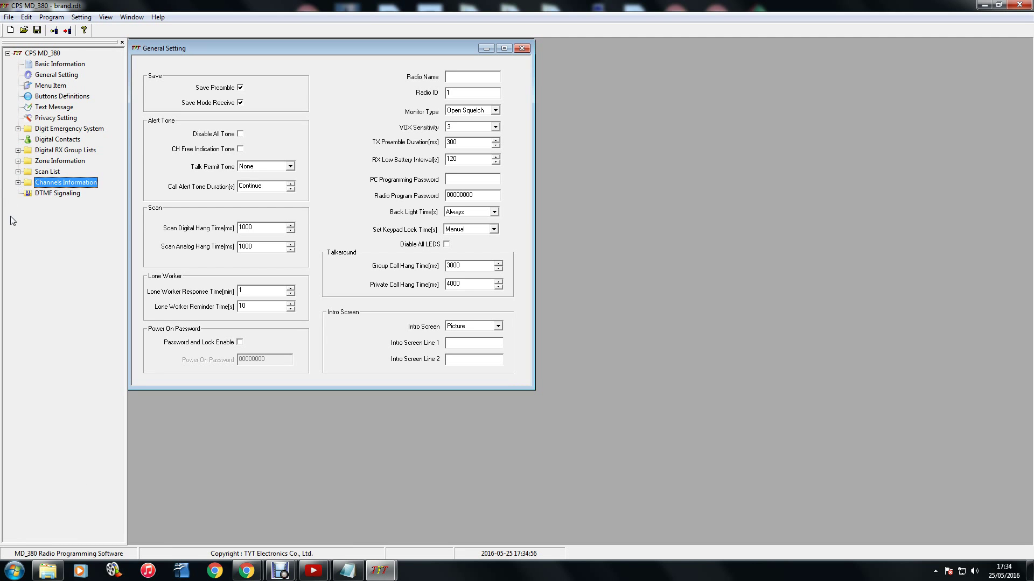
pyautogui.click(18, 161)
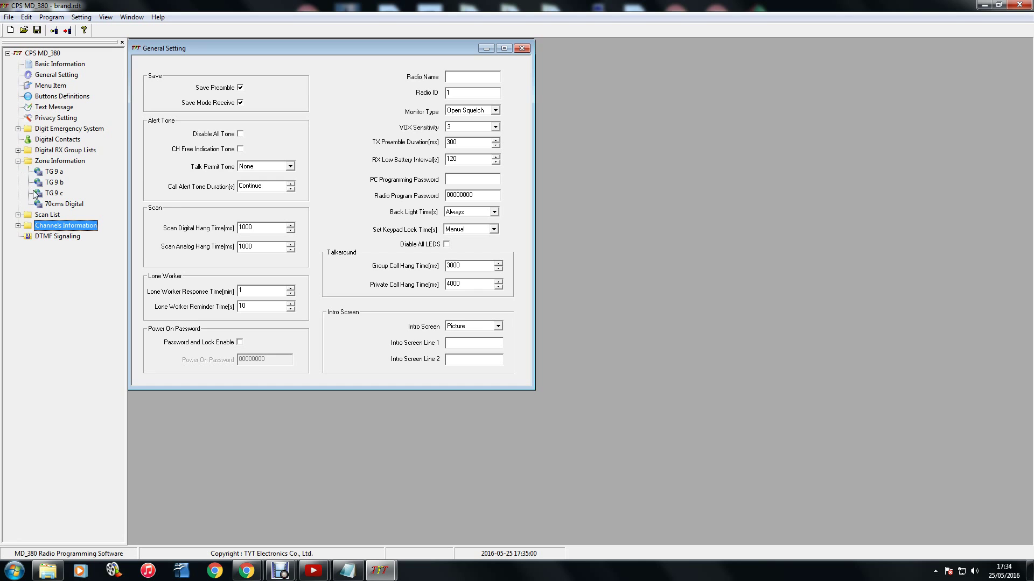
pyautogui.rightClick(72, 162)
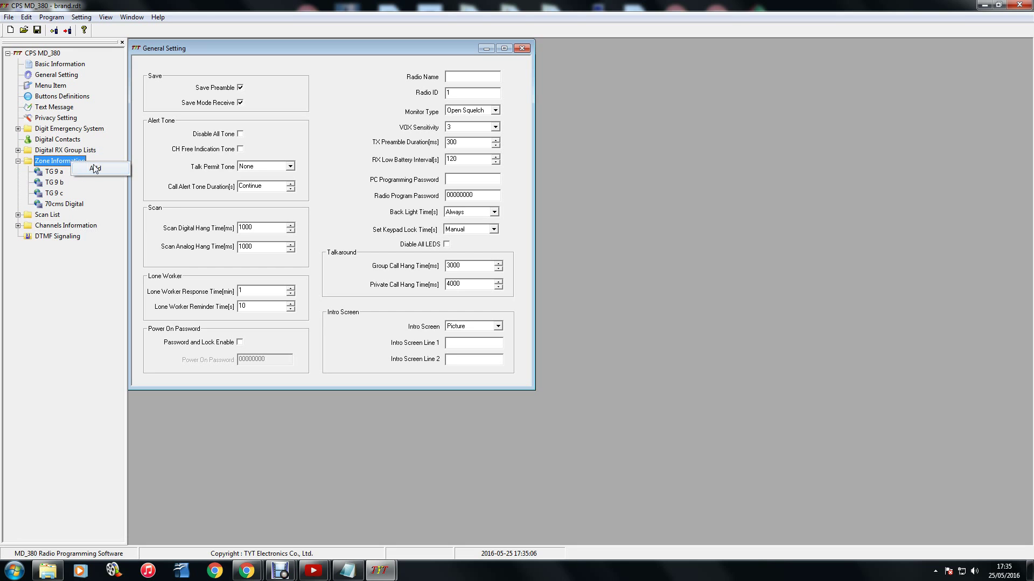
pyautogui.click(96, 169)
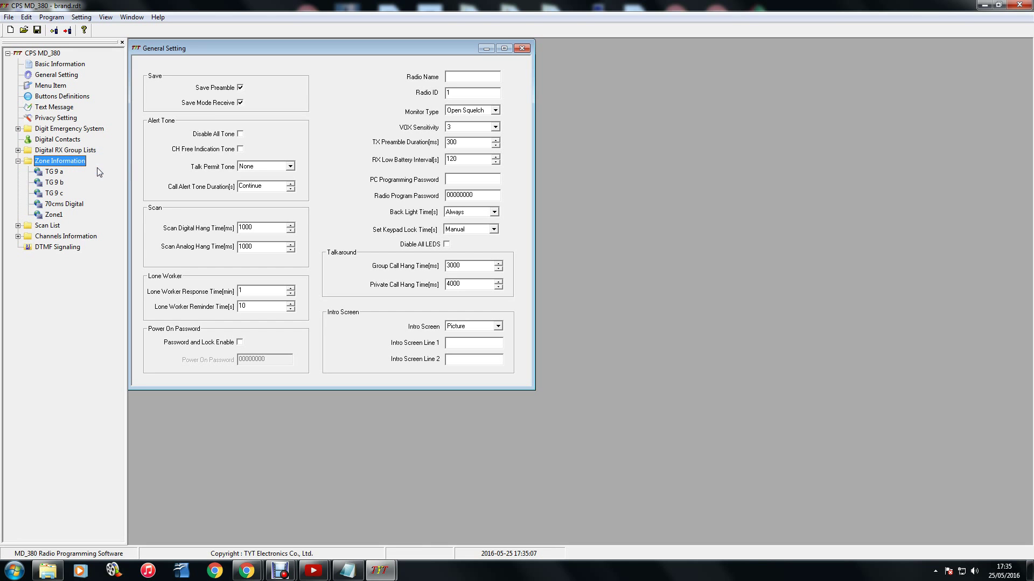
# Step: Open the newly added zone and name it dmr hotspot
pyautogui.doubleClick(58, 216)
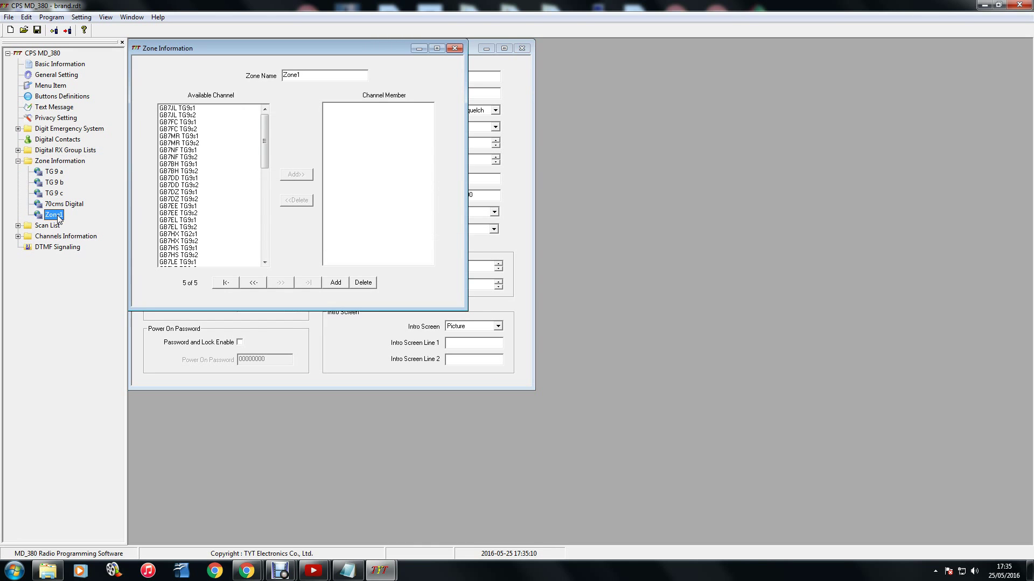
pyautogui.click(306, 75)
pyautogui.press('BackSpace')
pyautogui.press('BackSpace')
pyautogui.press('BackSpace')
pyautogui.press('BackSpace')
pyautogui.press('BackSpace')
pyautogui.write('dmr hotspo')
# Step: Add the bluestack channel to the members of the dmr hotspot zone
pyautogui.moveTo(266, 140); pyautogui.dragTo(252, 246)
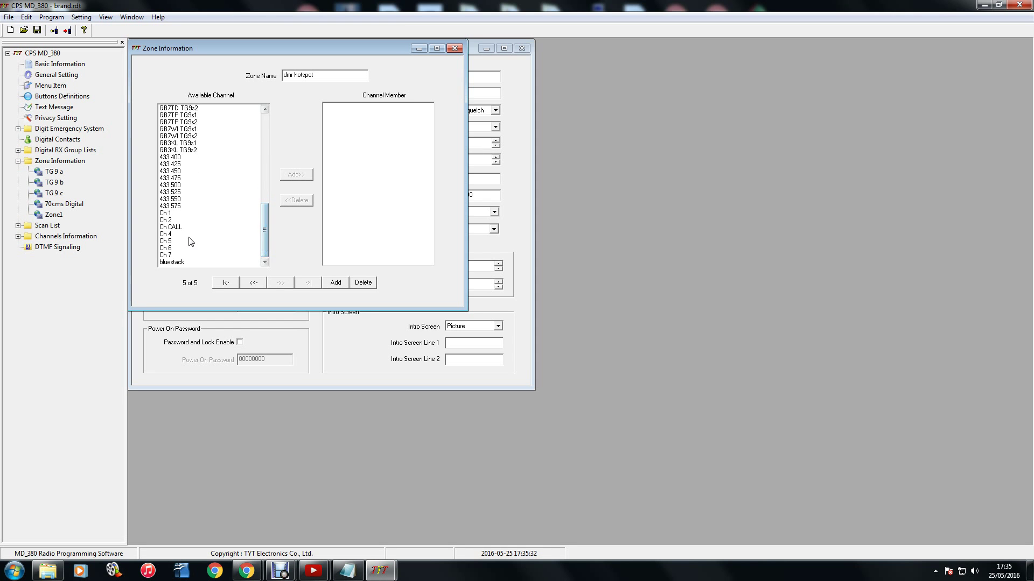
pyautogui.click(172, 262)
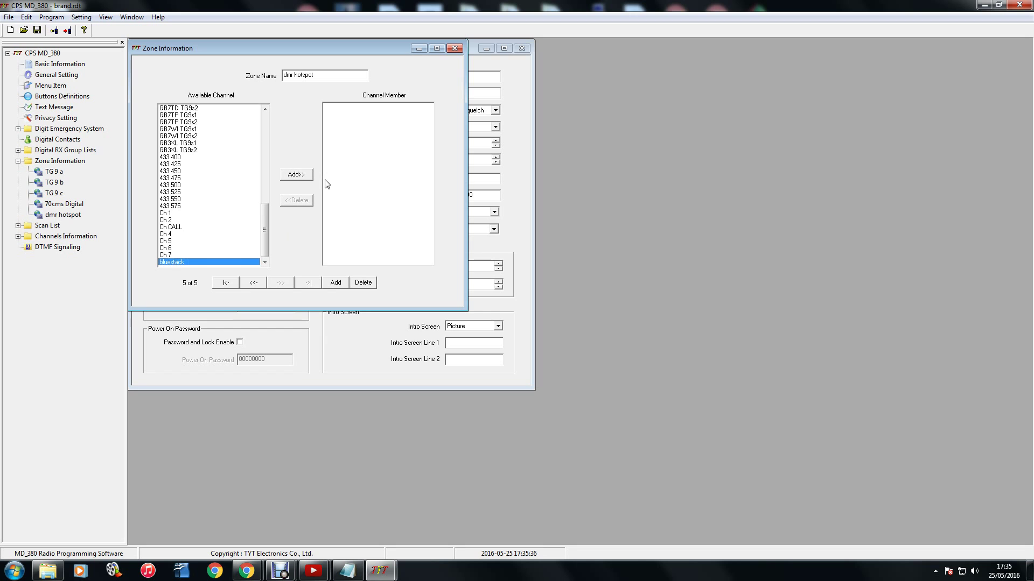
pyautogui.click(297, 175)
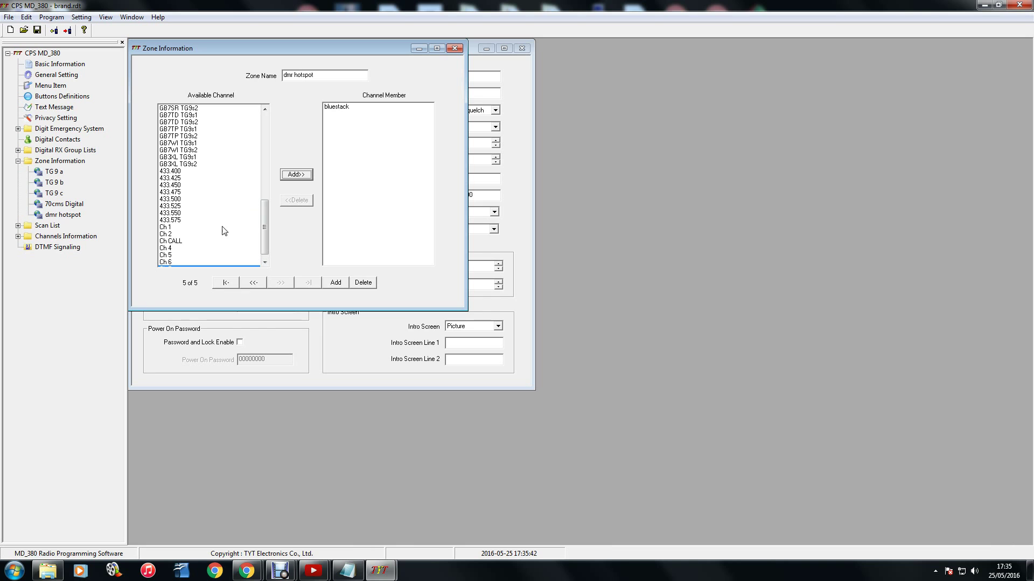
pyautogui.click(60, 215)
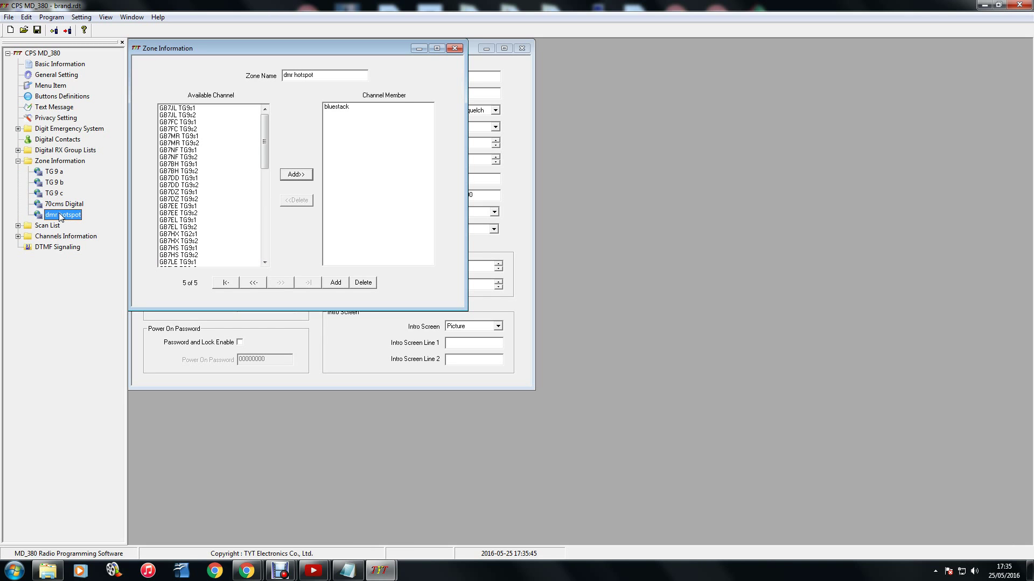
# Step: Try to write the configuration data to the radio, and dismiss the write dialog
pyautogui.click(68, 31)
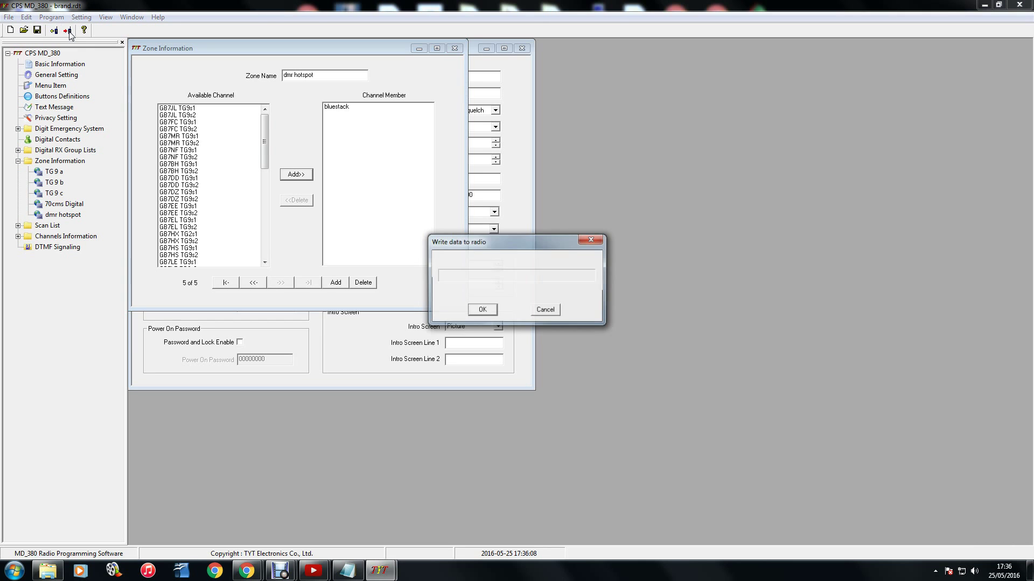
pyautogui.click(483, 311)
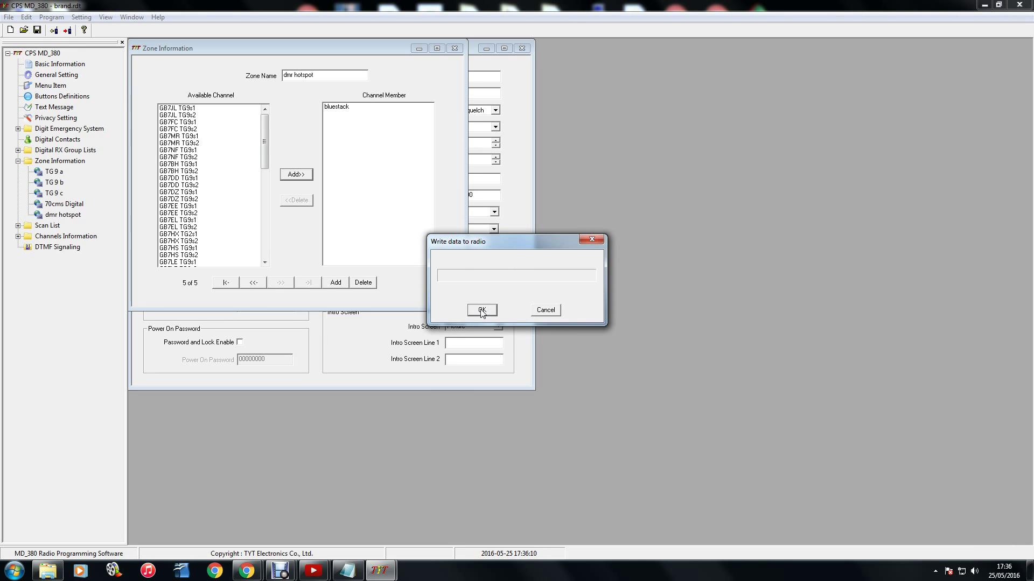
pyautogui.click(589, 241)
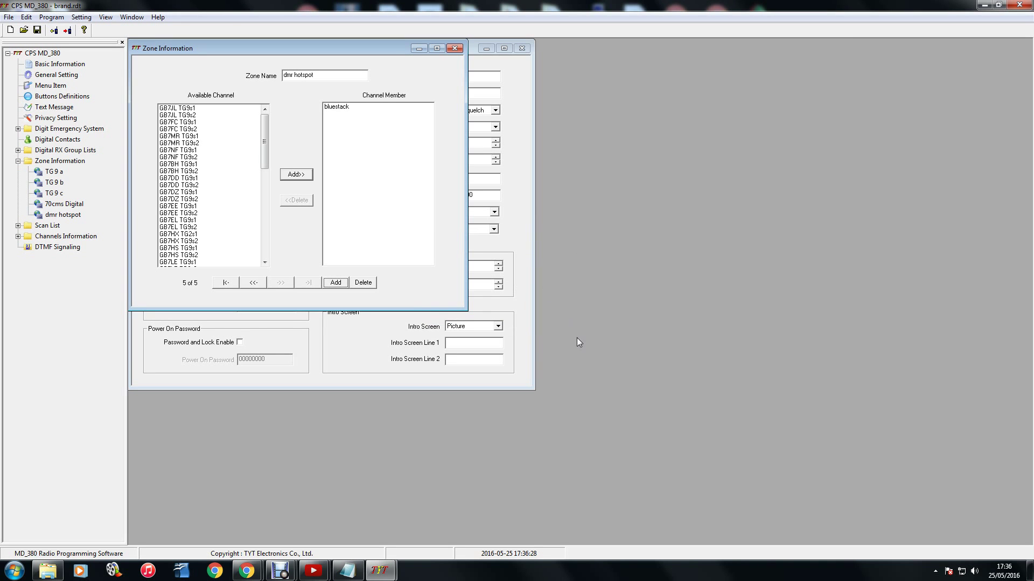